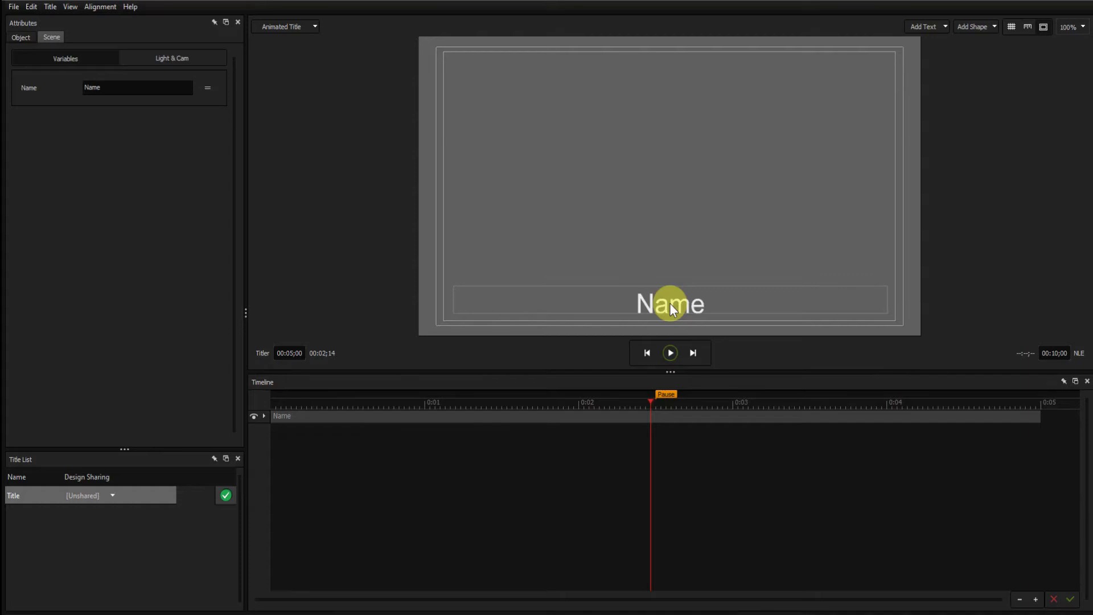
- Fit the Name text box to the word and move it up to the frame centre
left_click(672, 306)
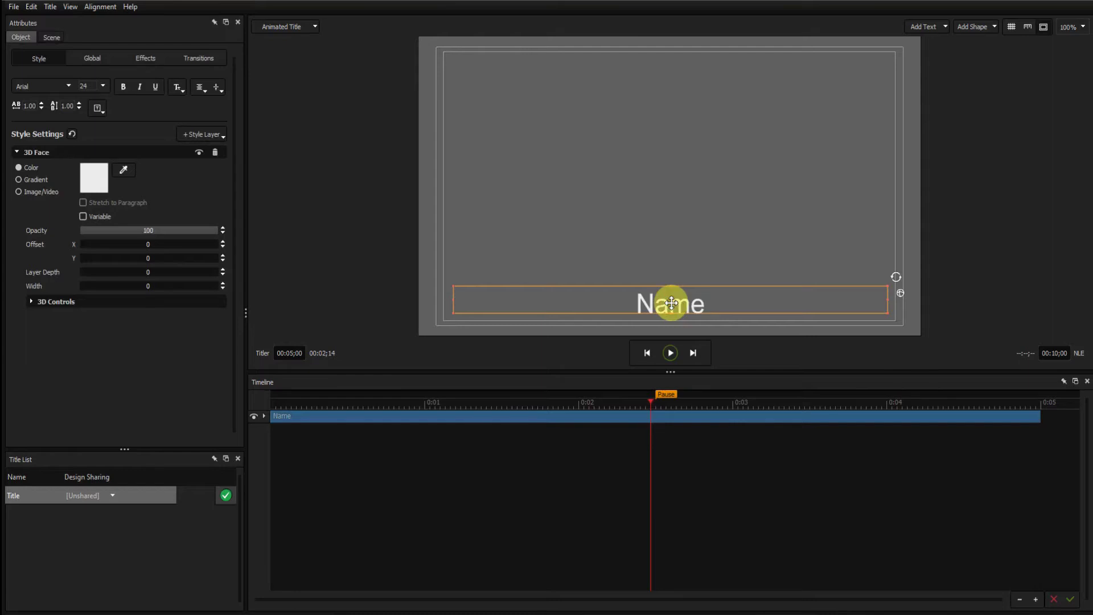
left_click(98, 107)
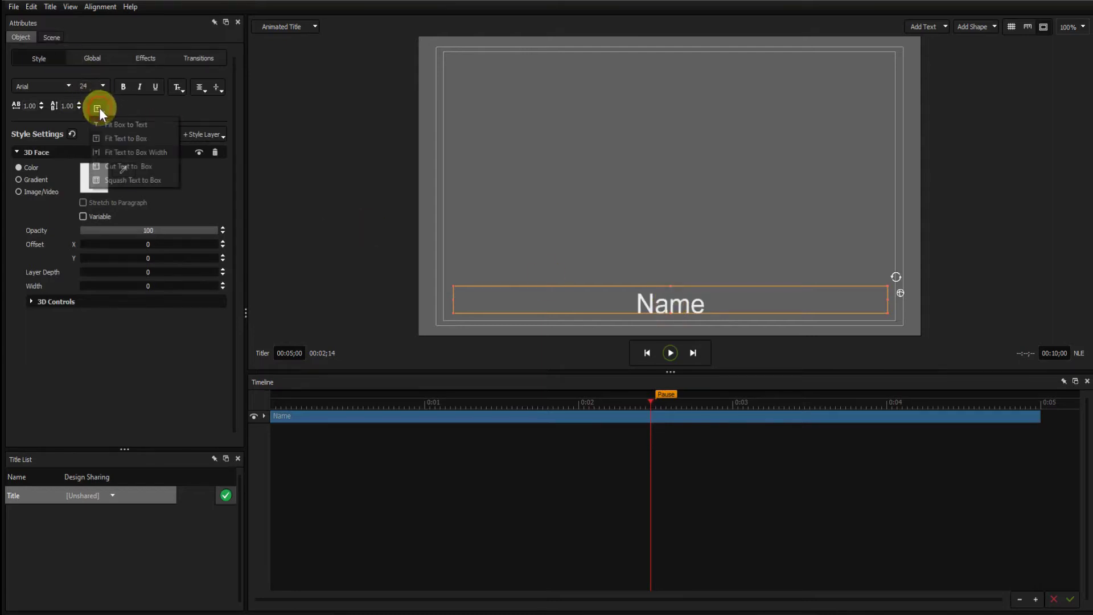
left_click(120, 123)
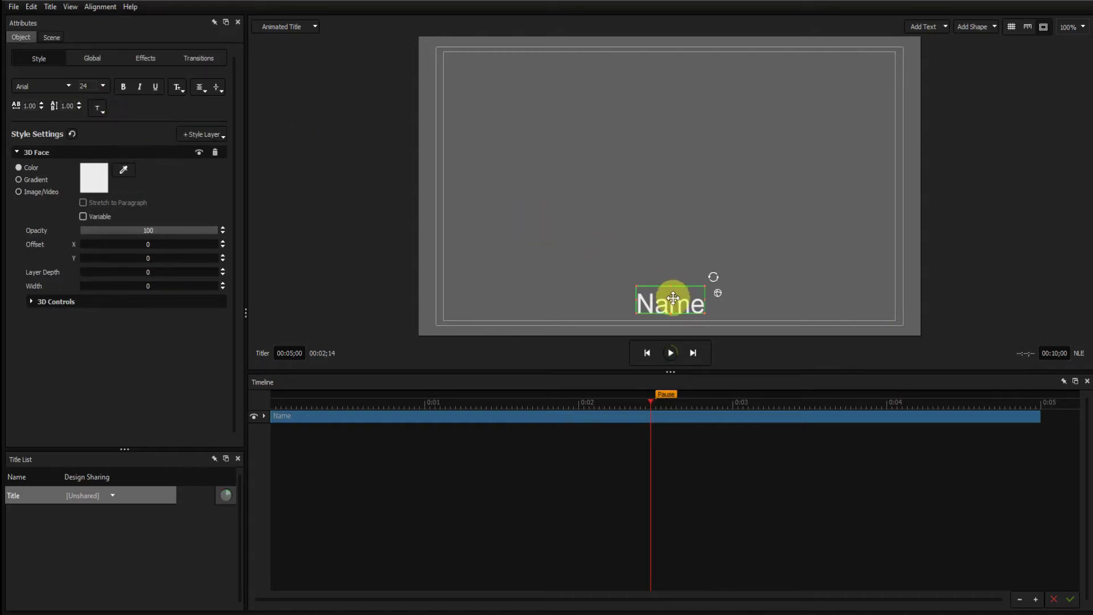
left_click_drag(678, 291, 673, 184)
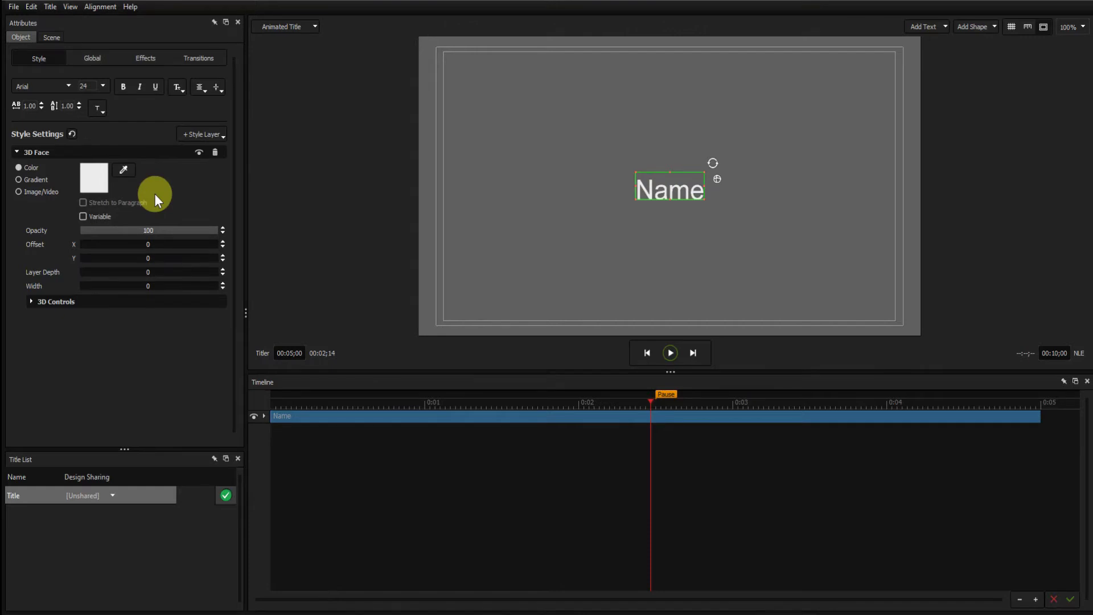
- Change the Name text font to Arial Black
left_click(68, 86)
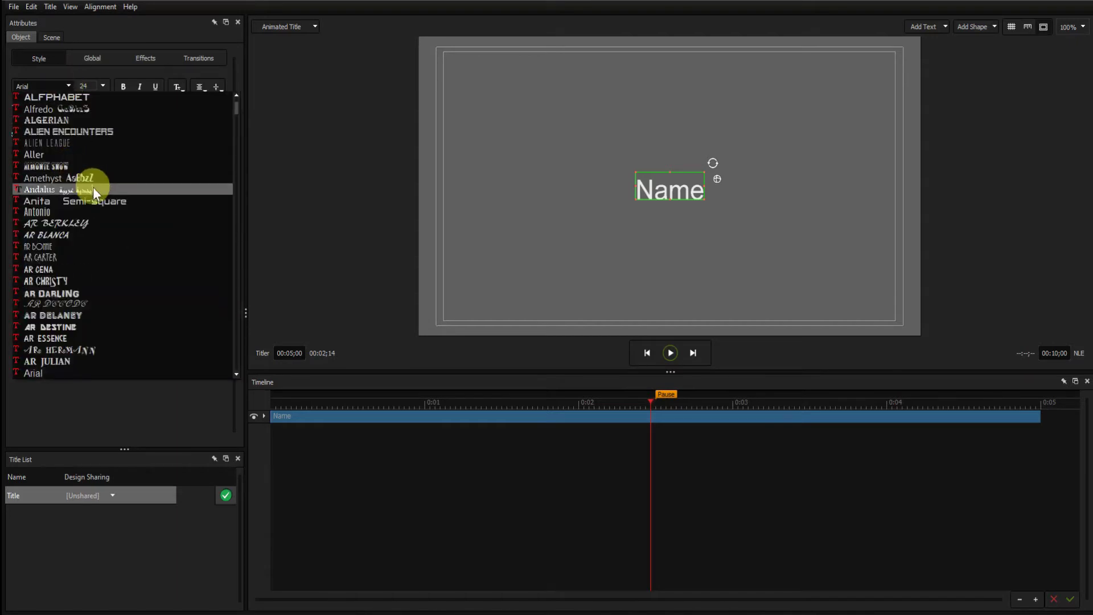
scroll(138, 255, "down", 2)
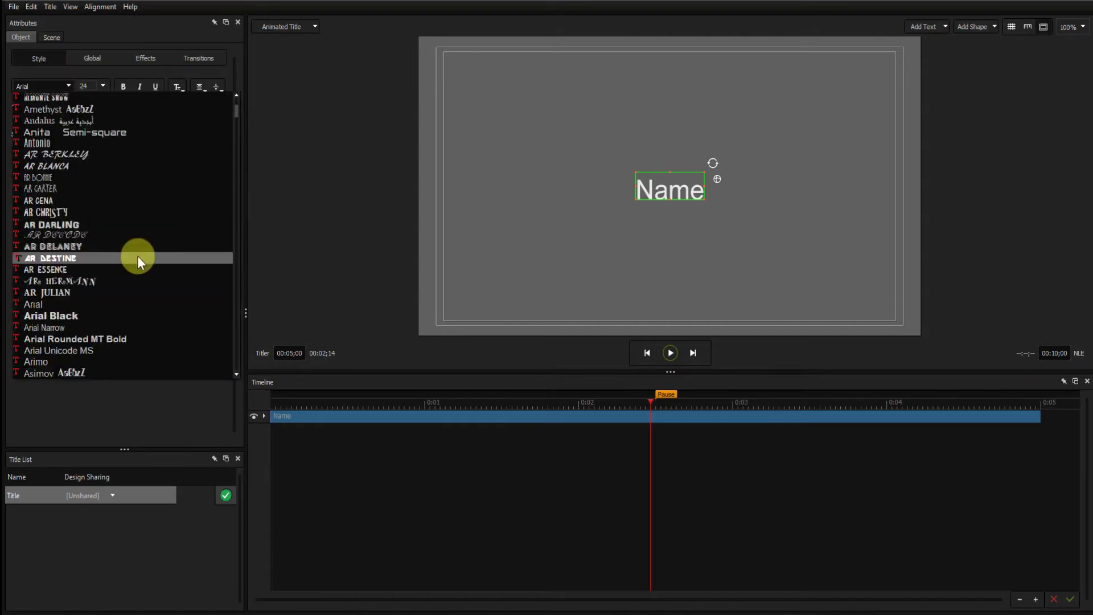
left_click(71, 320)
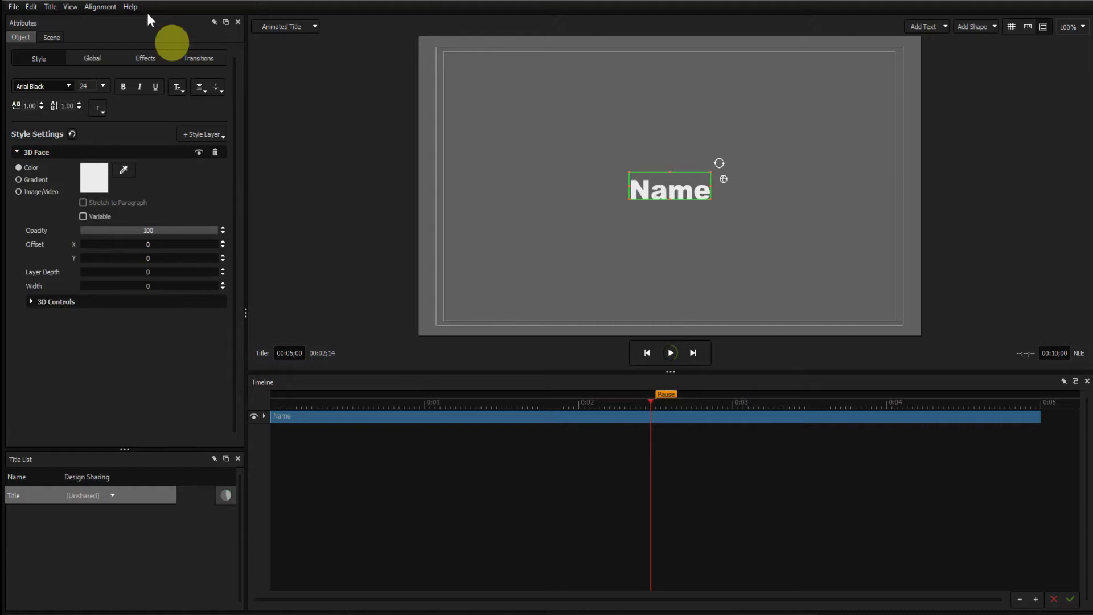
- Lock the scale aspect ratio and scale the text uniformly to about 20.7
left_click(92, 58)
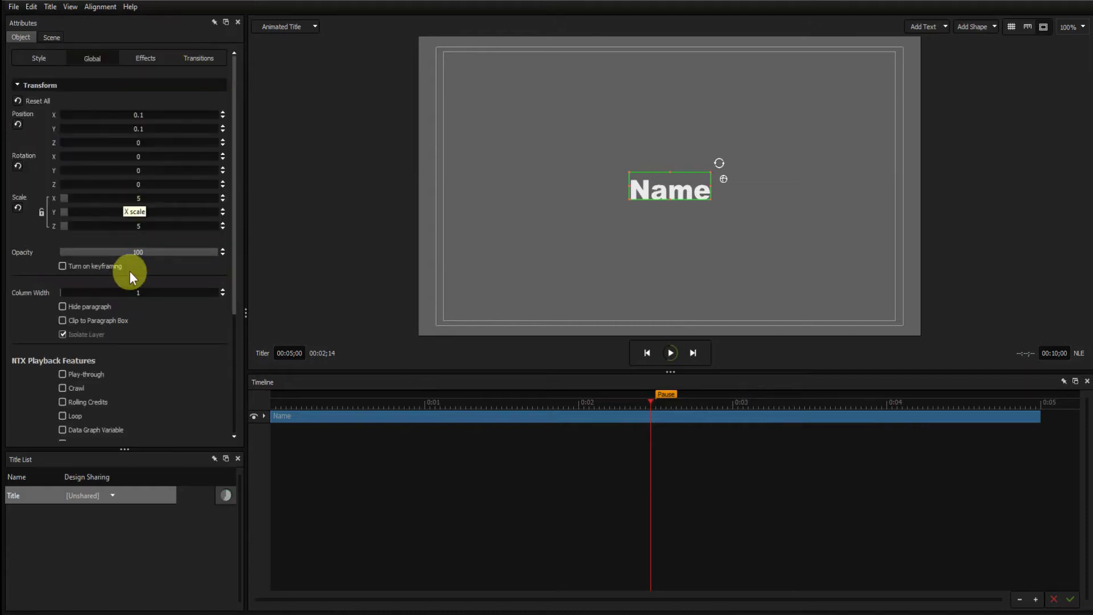
left_click(43, 211)
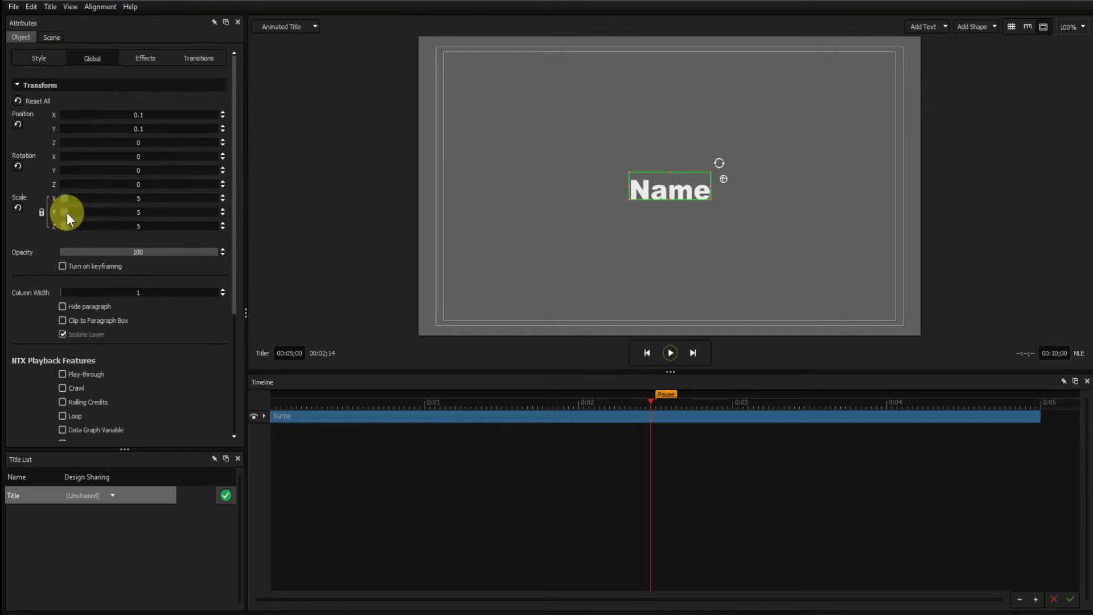
left_click_drag(67, 213, 125, 213)
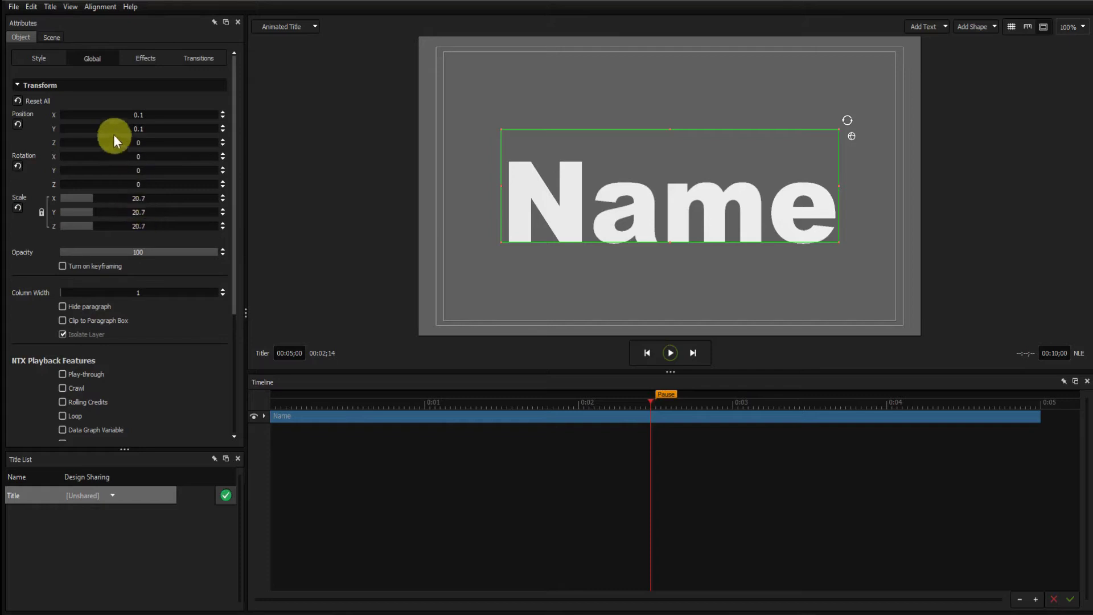
- Set the 3D face fill to Image/Video using the Gold.jpg texture
left_click(36, 59)
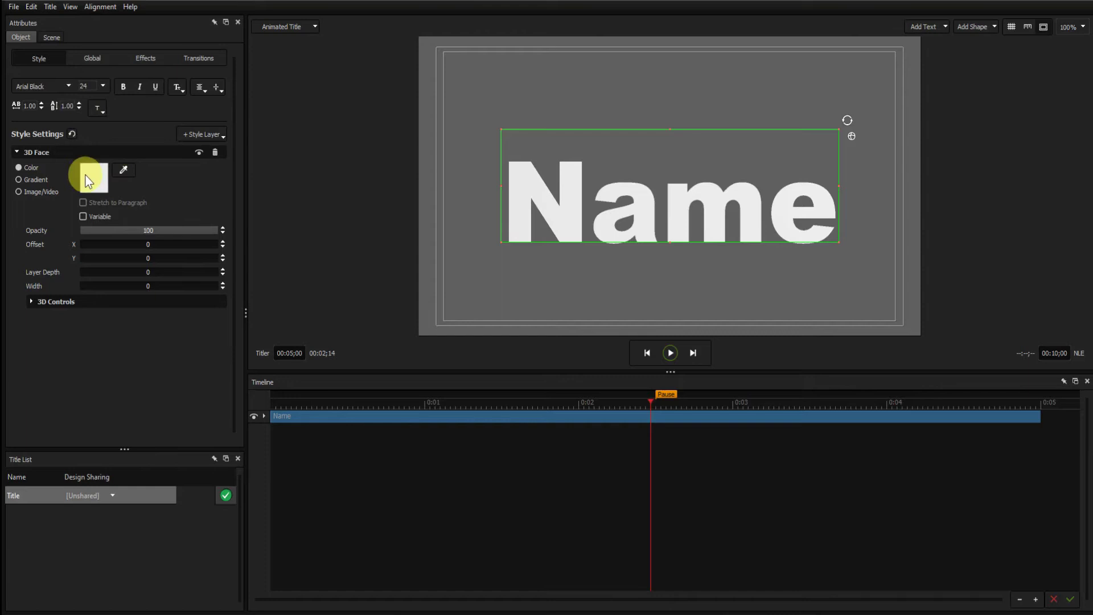
left_click(18, 192)
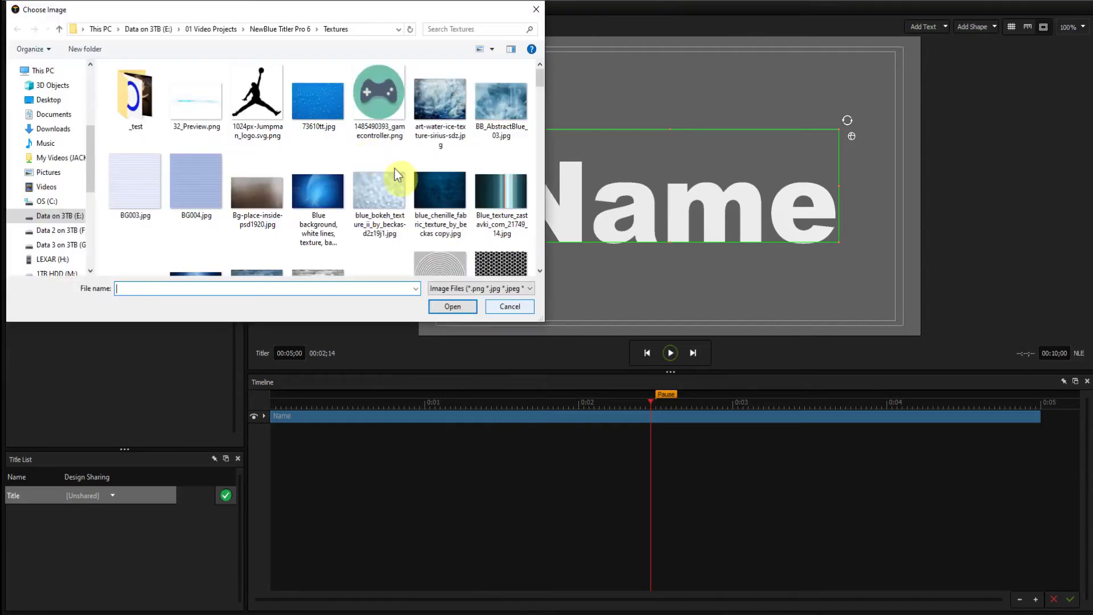
scroll(344, 165, "down", 2)
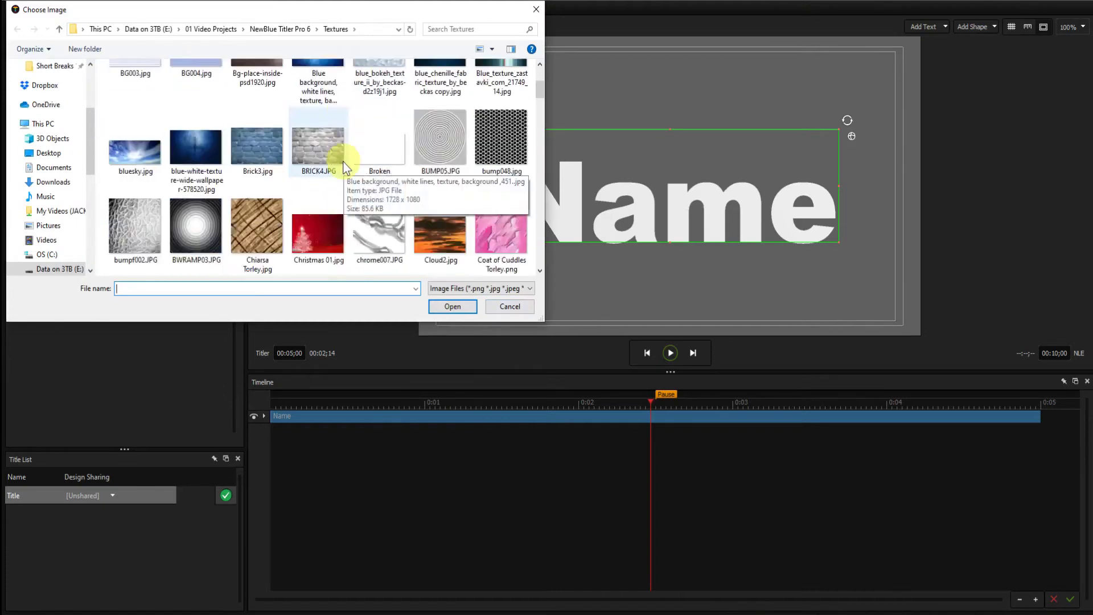
scroll(345, 165, "down", 1)
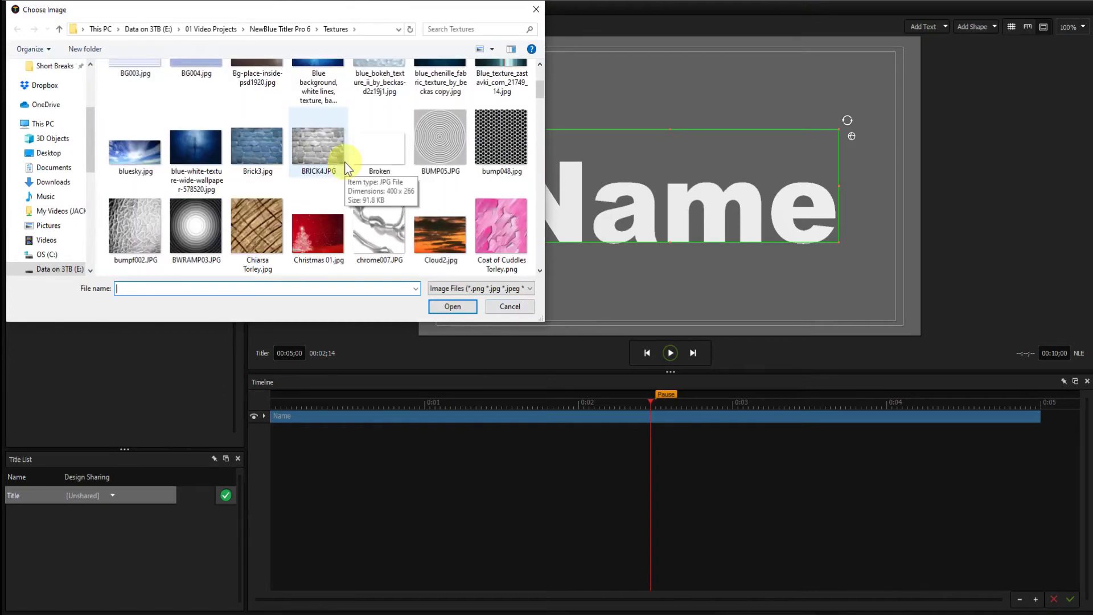
scroll(344, 162, "down", 2)
scroll(345, 160, "down", 2)
scroll(346, 162, "down", 2)
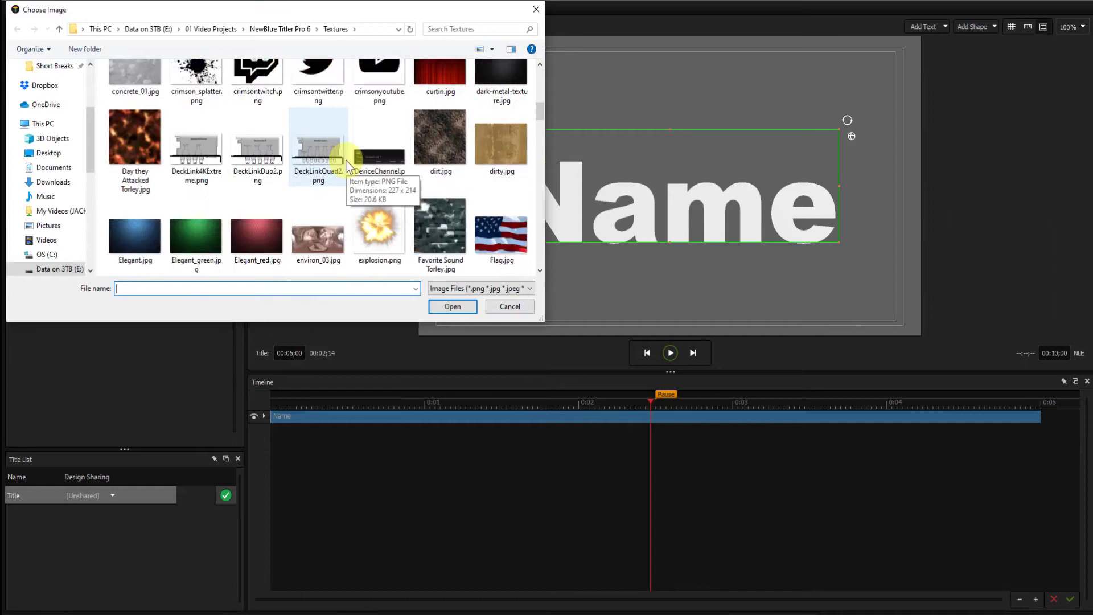
scroll(346, 162, "down", 3)
scroll(346, 159, "down", 3)
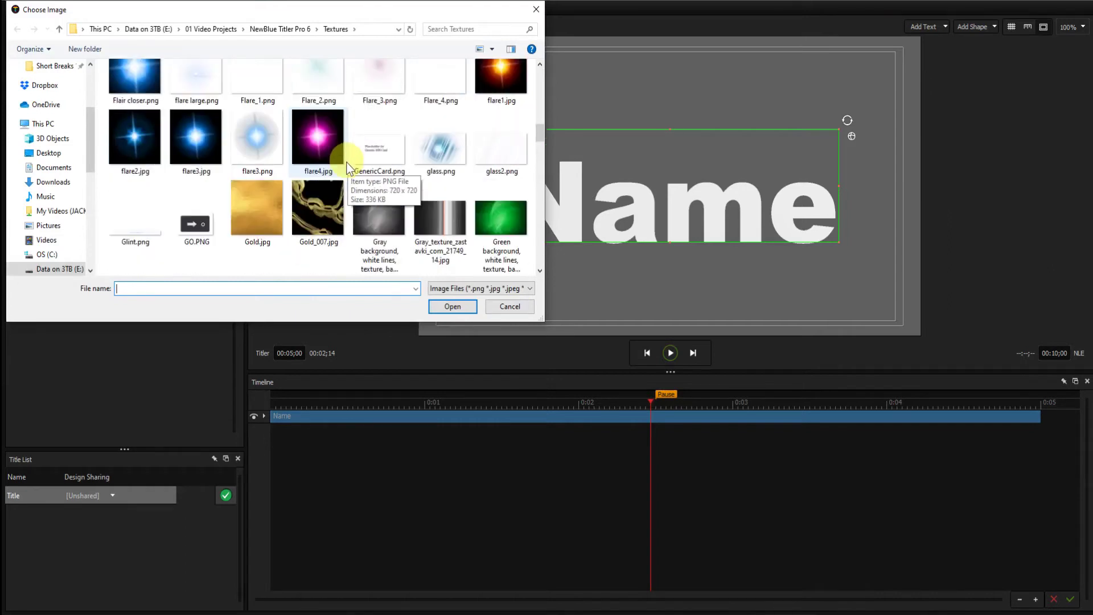
left_click(252, 210)
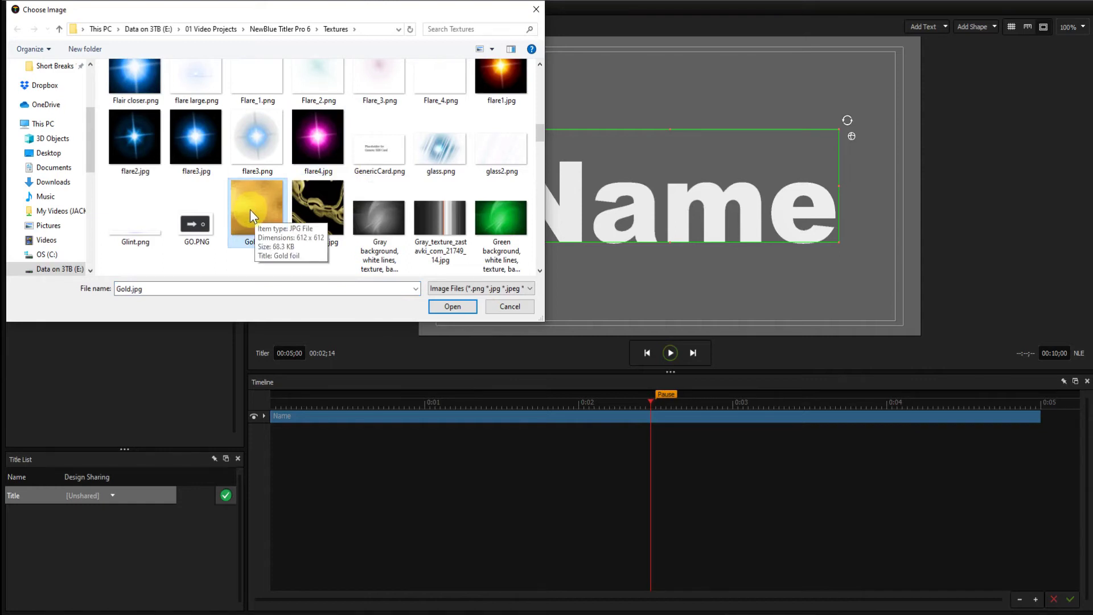
left_click(450, 306)
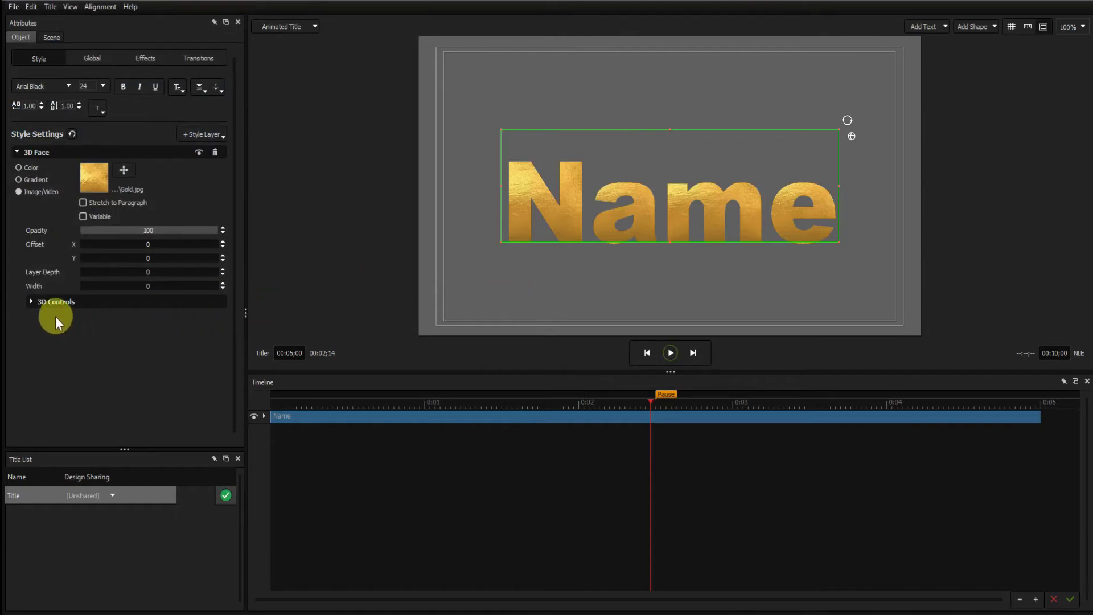
- Set the 3D extrusion depth of the Name text to 5
left_click(31, 302)
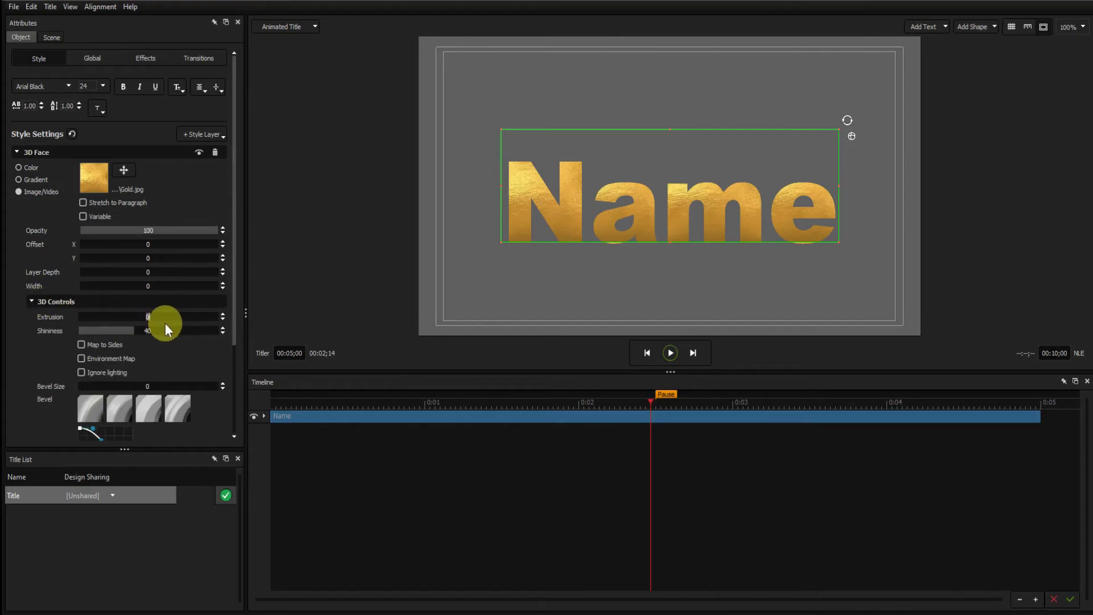
type("5")
key("Return")
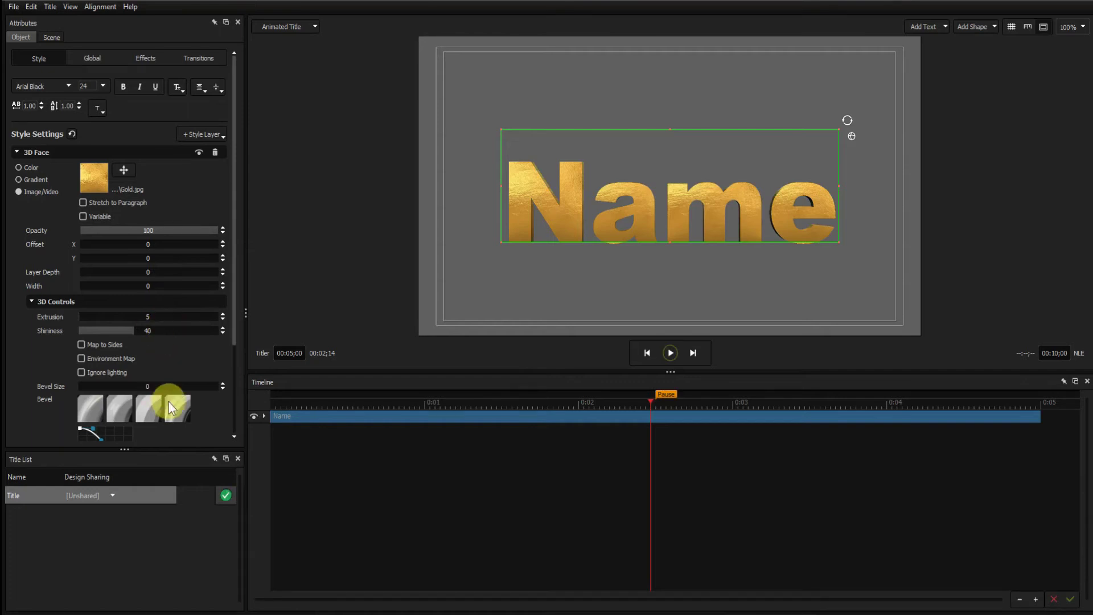
- Give the text a straight-slope bevel of size 0.5 and turn on Include Back Side
scroll(169, 402, "down", 3)
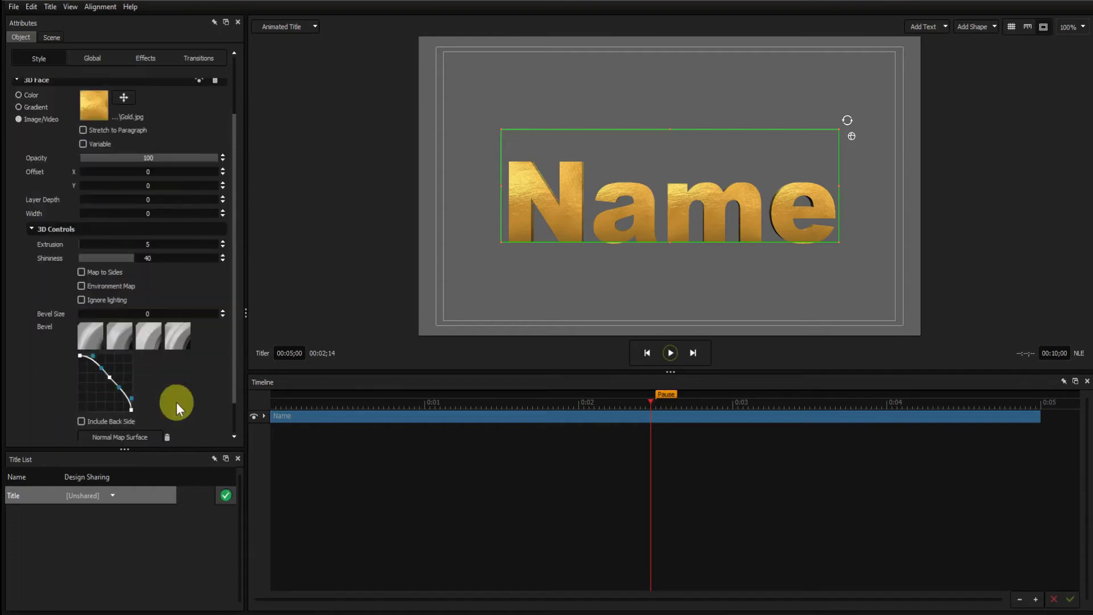
left_click(153, 338)
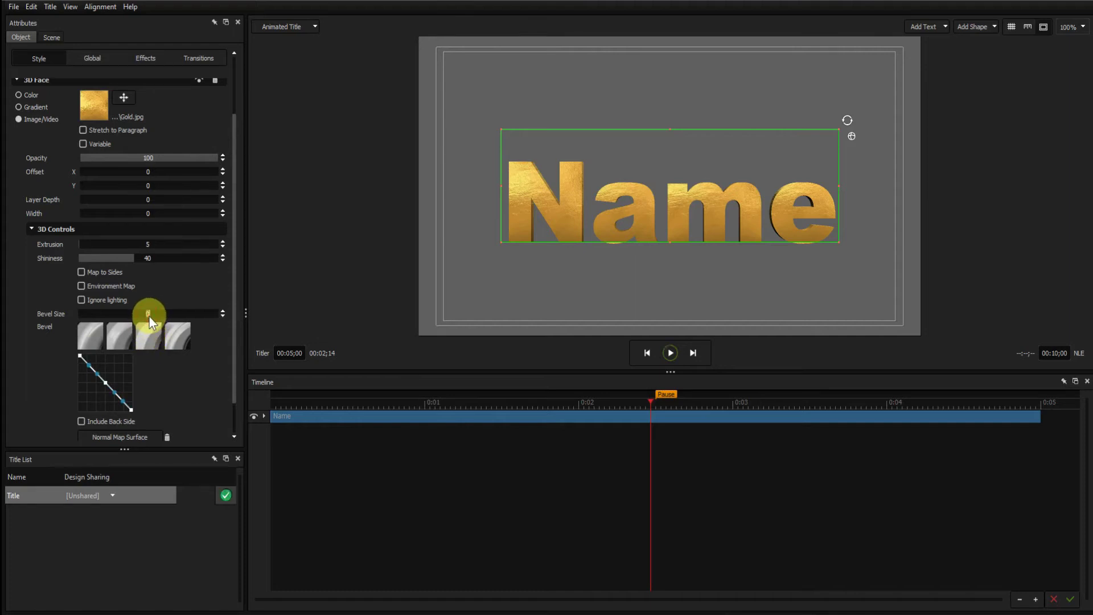
type("0.5")
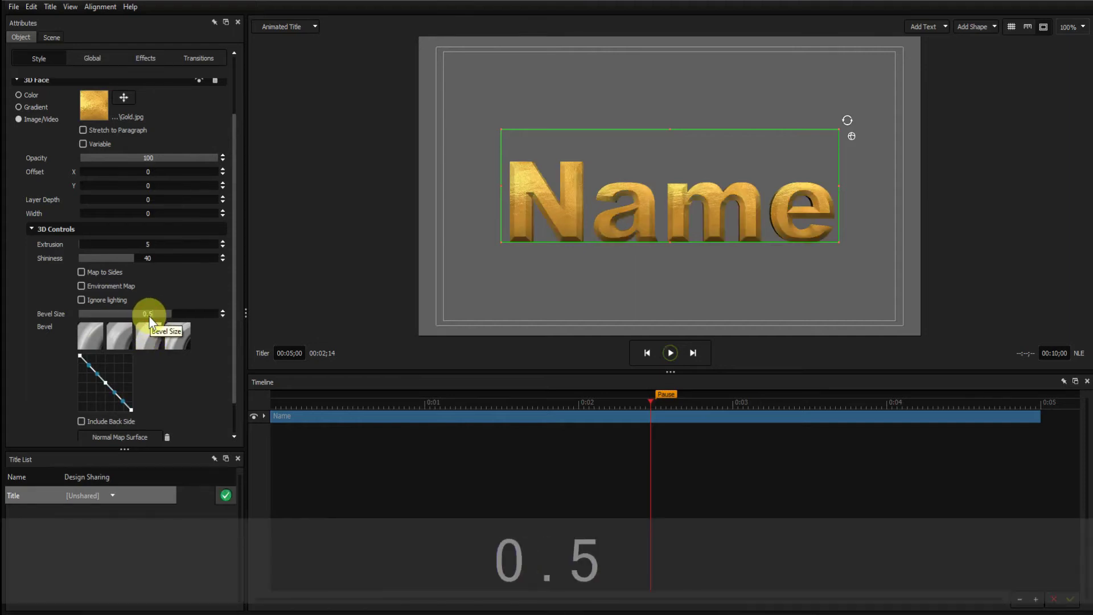
key("Return")
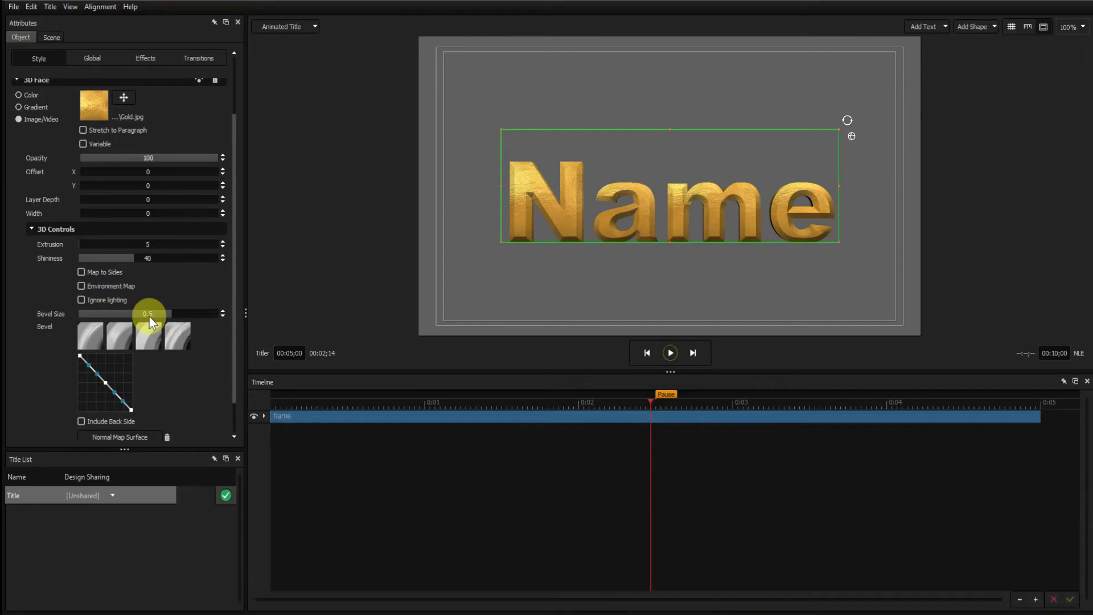
scroll(152, 316, "down", 1)
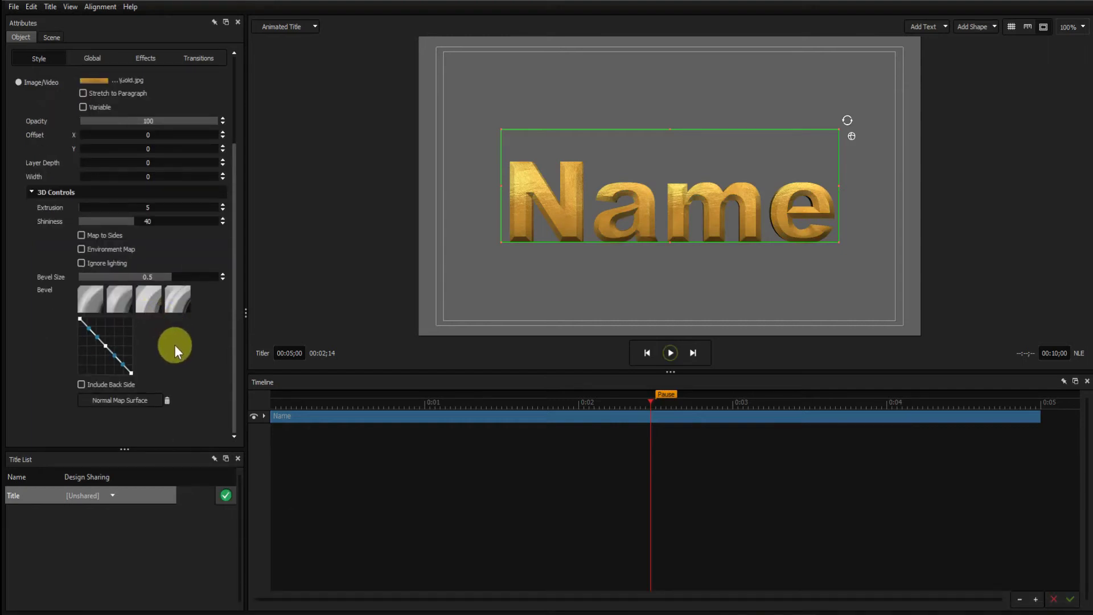
left_click(82, 385)
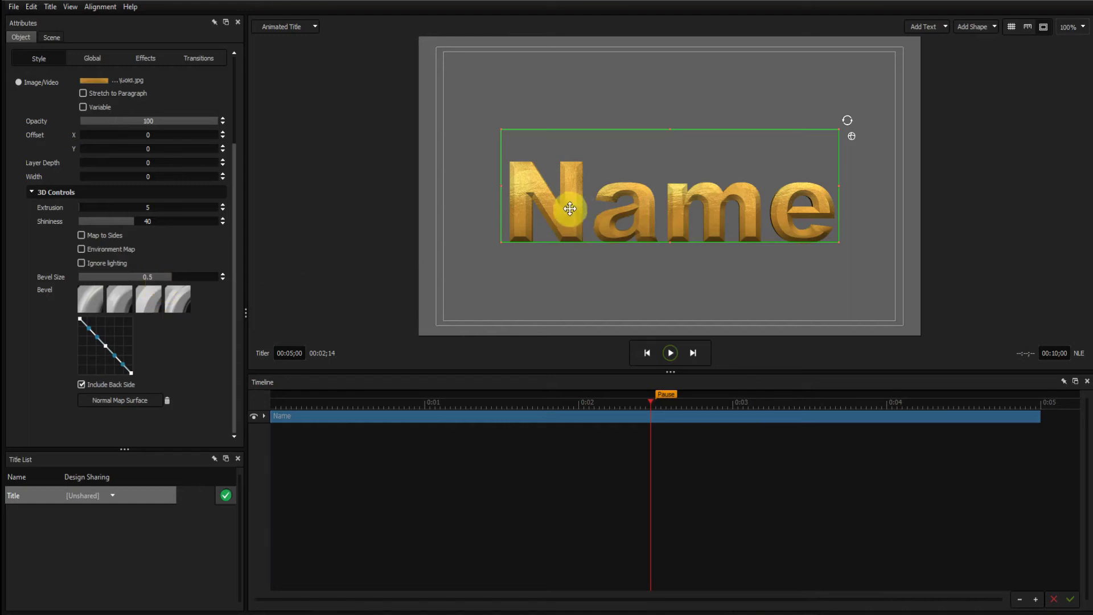
- Scale the gold Name title uniformly up to 28.2
left_click(92, 59)
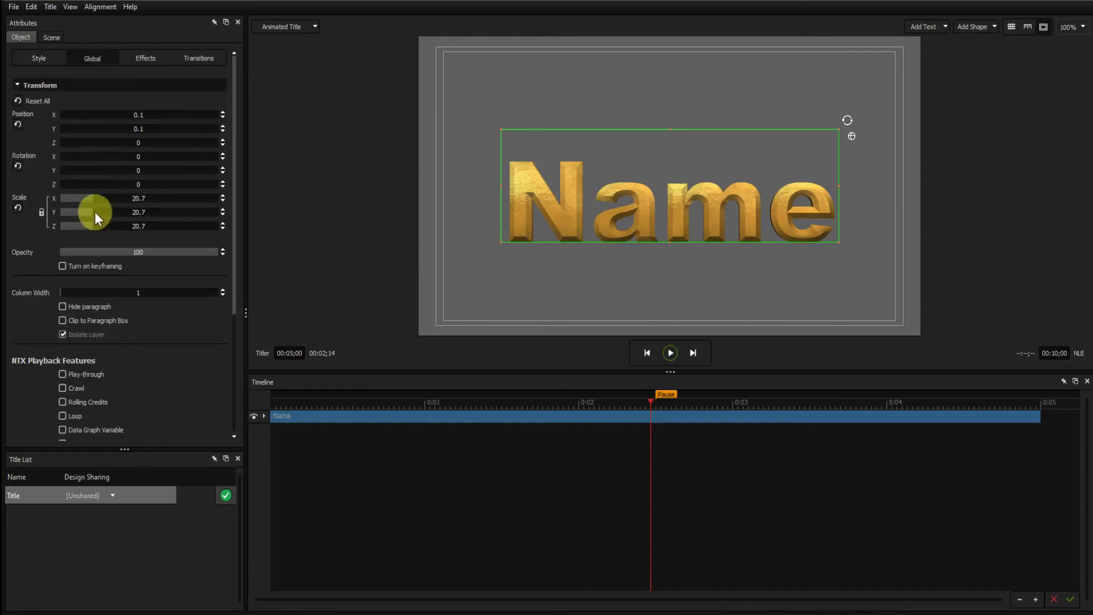
left_click_drag(91, 212, 114, 213)
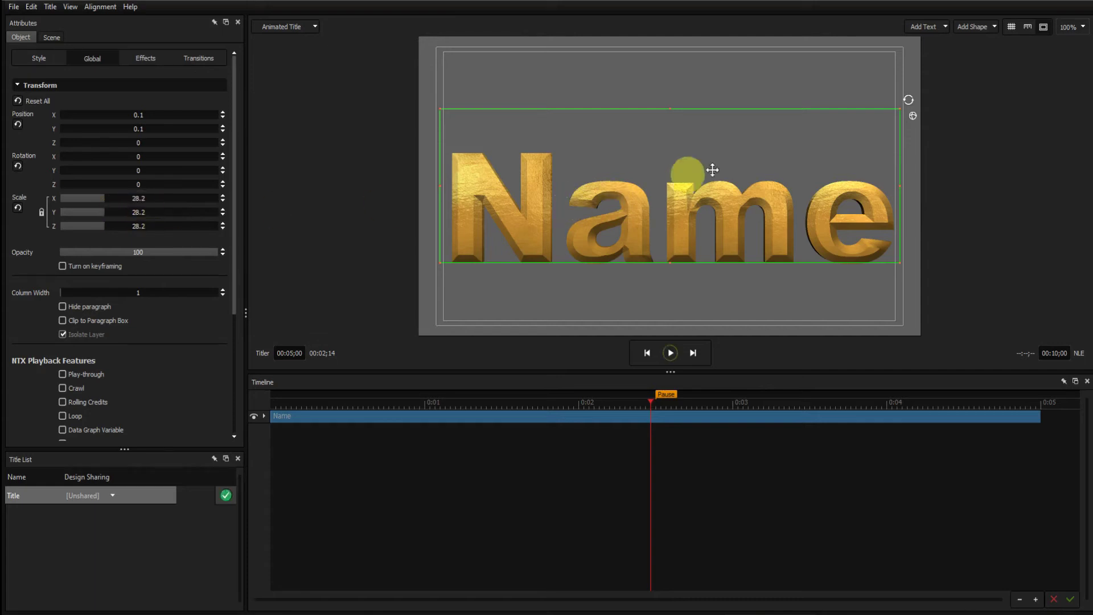
- Rotate the 3D Name text nearly edge-on, to about -84.1, -87.8, -81.8 degrees
left_click(914, 116)
left_click_drag(760, 142, 633, 200)
left_click_drag(702, 270, 679, 126)
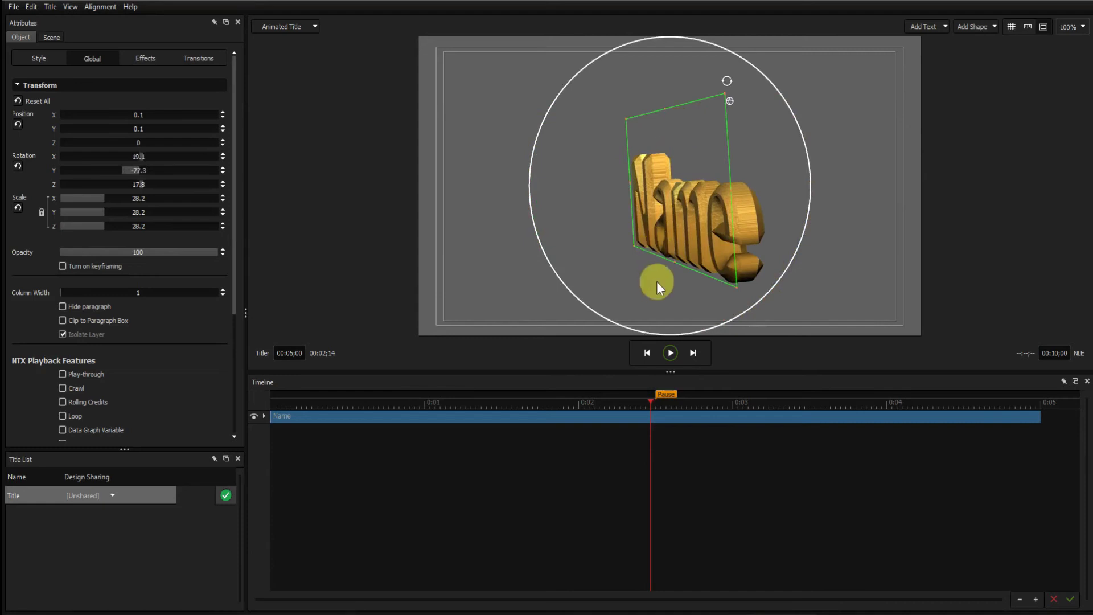
left_click_drag(672, 228, 651, 218)
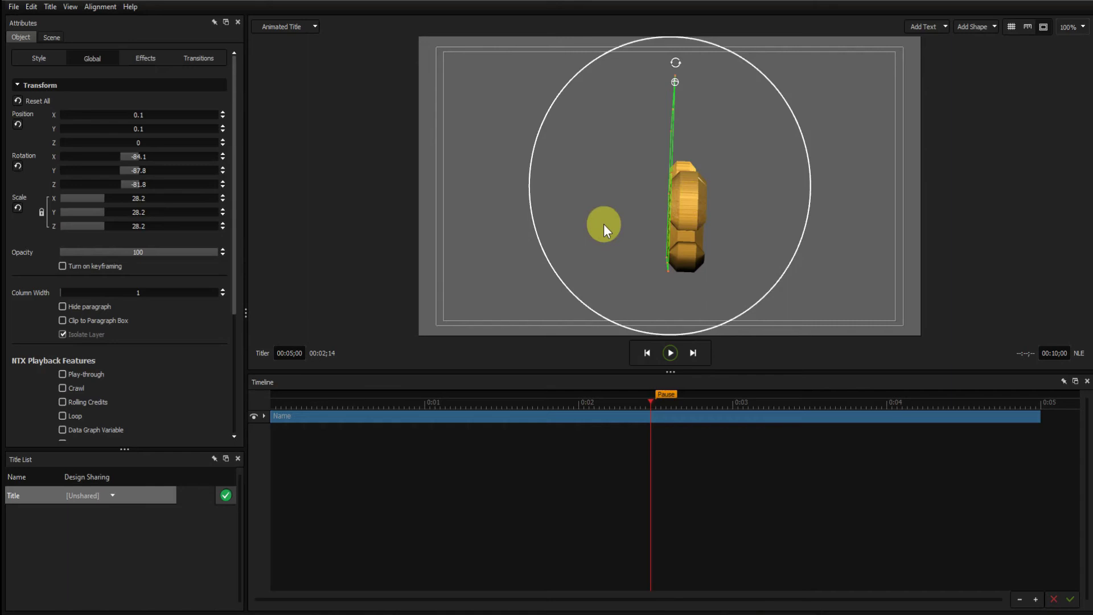
- Lower the extrusion depth step by step from 5 down to 2.8
left_click(46, 60)
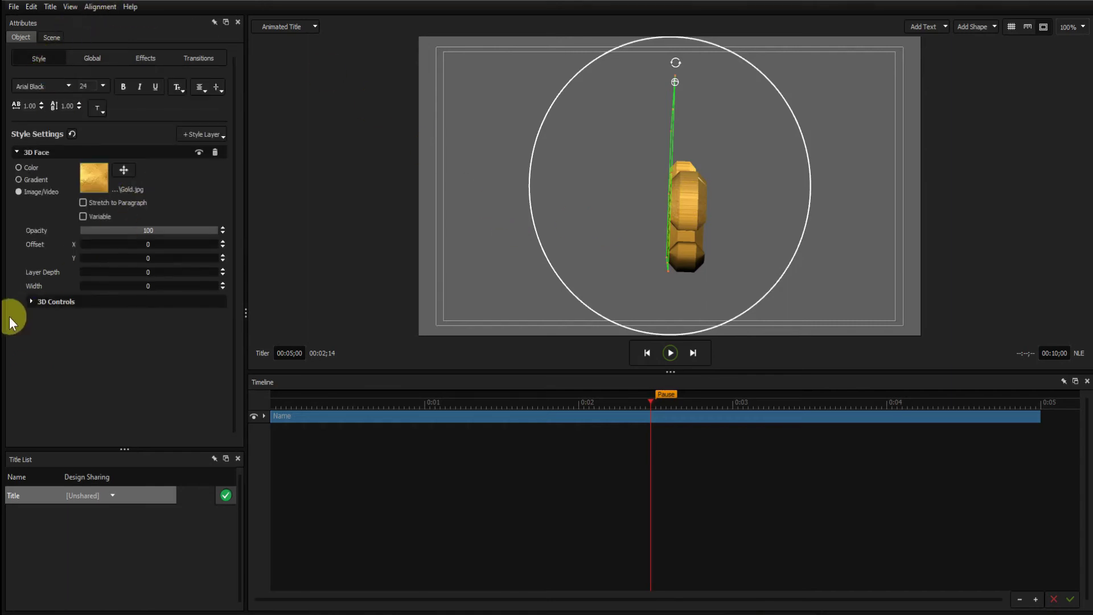
left_click(31, 300)
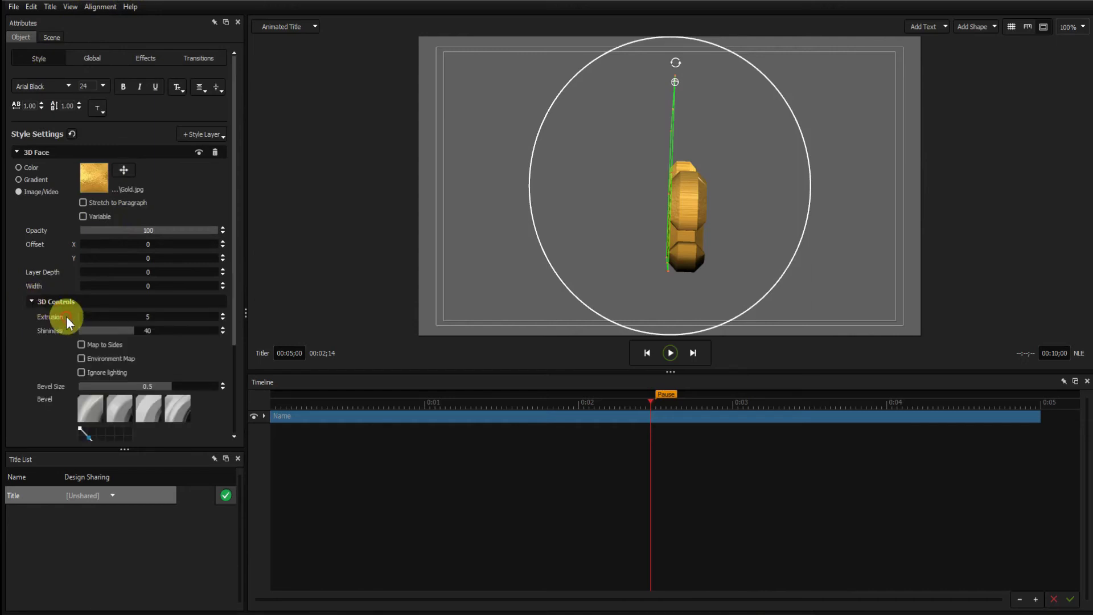
left_click(223, 320)
left_click(223, 320)
left_click(223, 320)
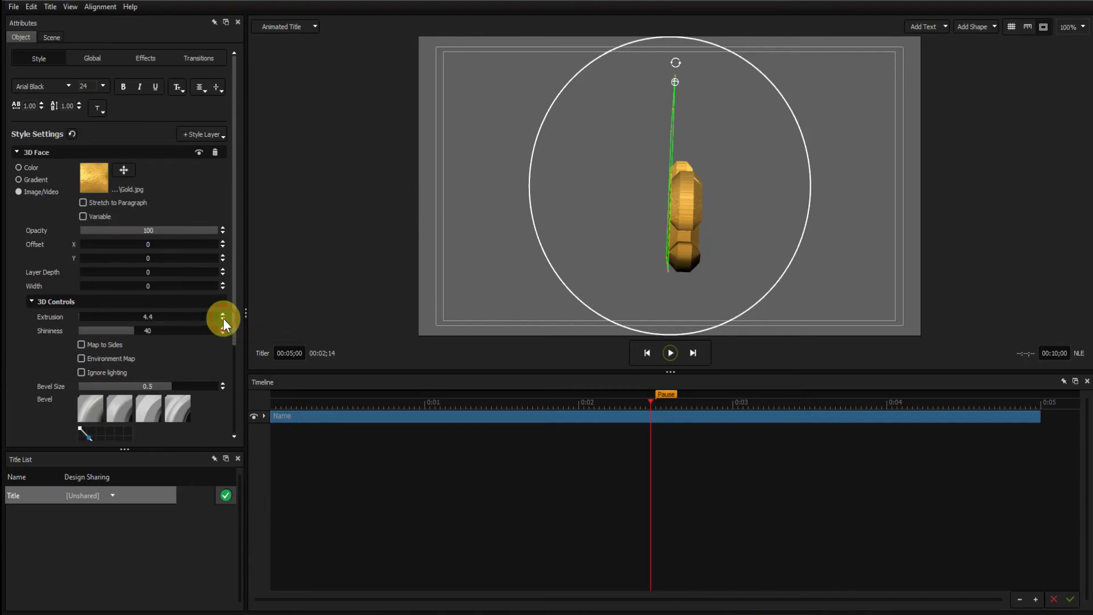
left_click(223, 320)
left_click(224, 320)
left_click(223, 320)
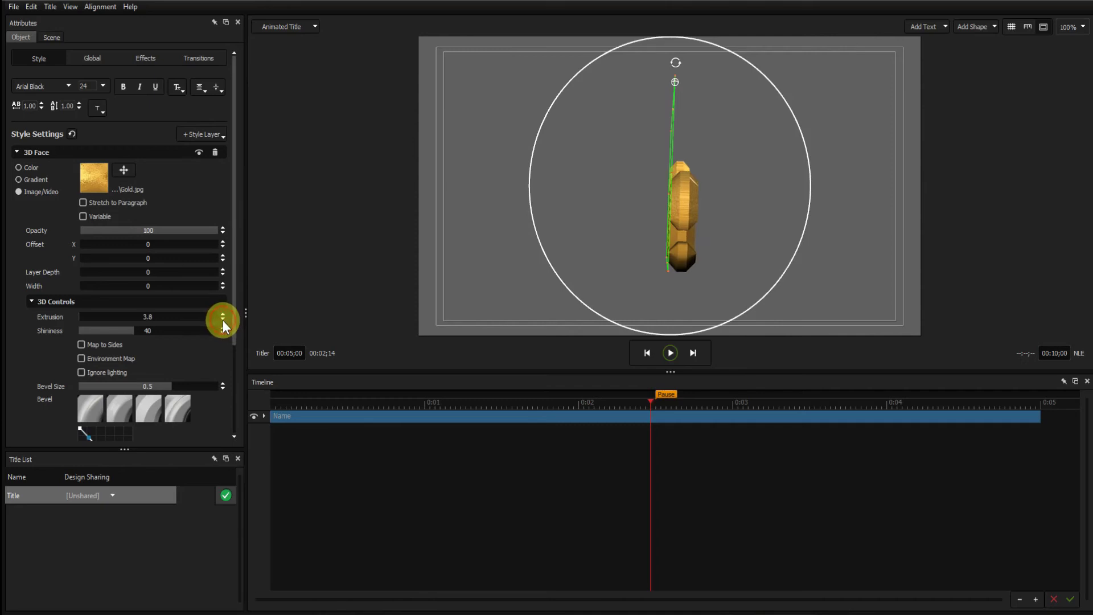
left_click(223, 320)
left_click(223, 320)
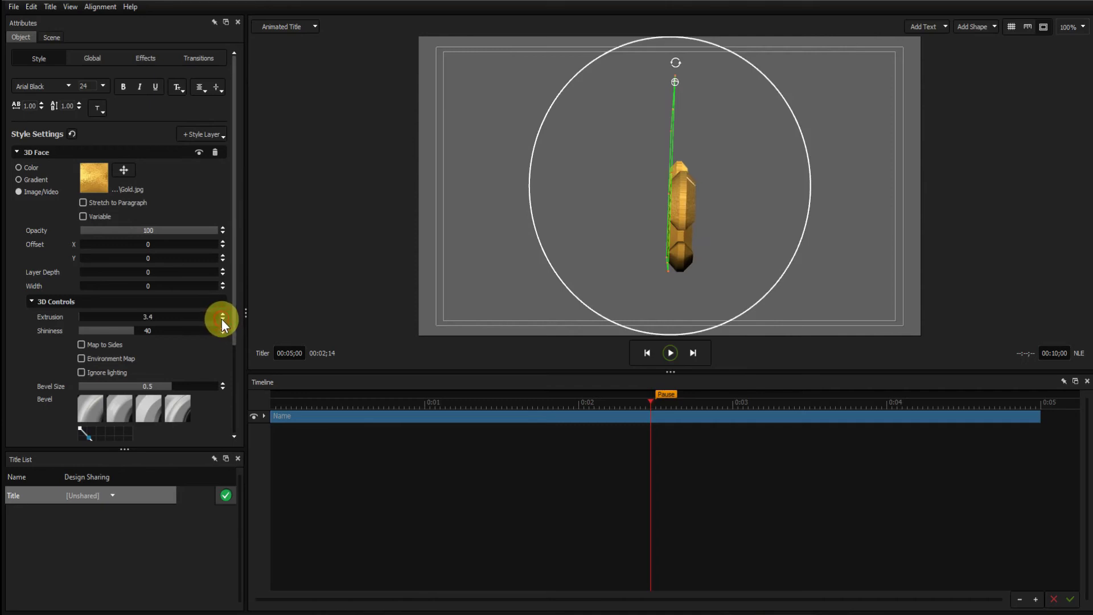
left_click(223, 320)
left_click(223, 320)
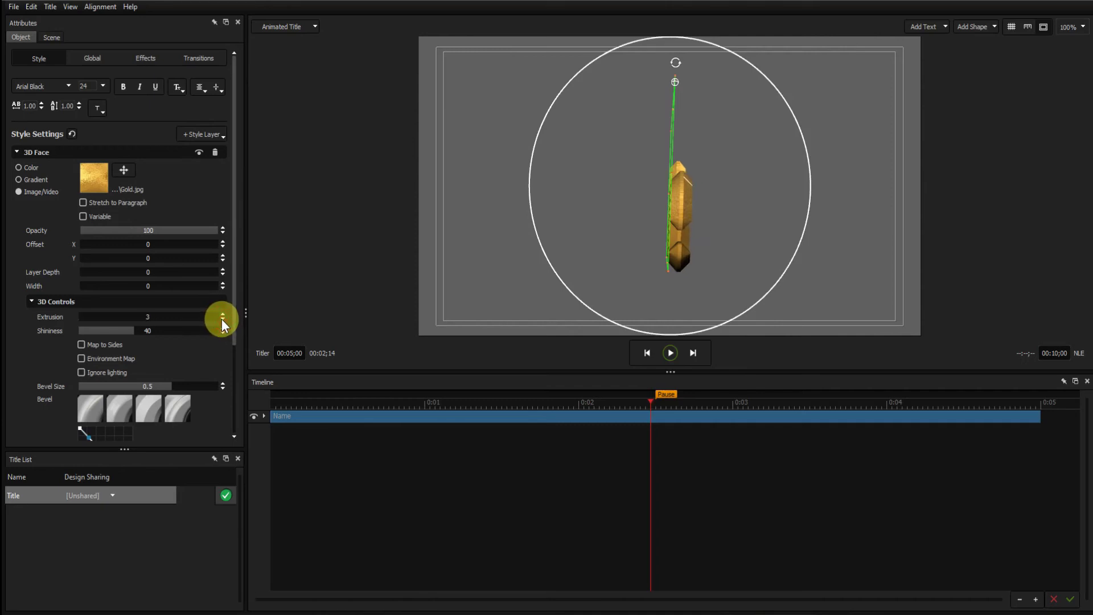
left_click(223, 320)
- Scale the gold title up to 43 and reduce the extrusion further to 2.4
left_click(91, 60)
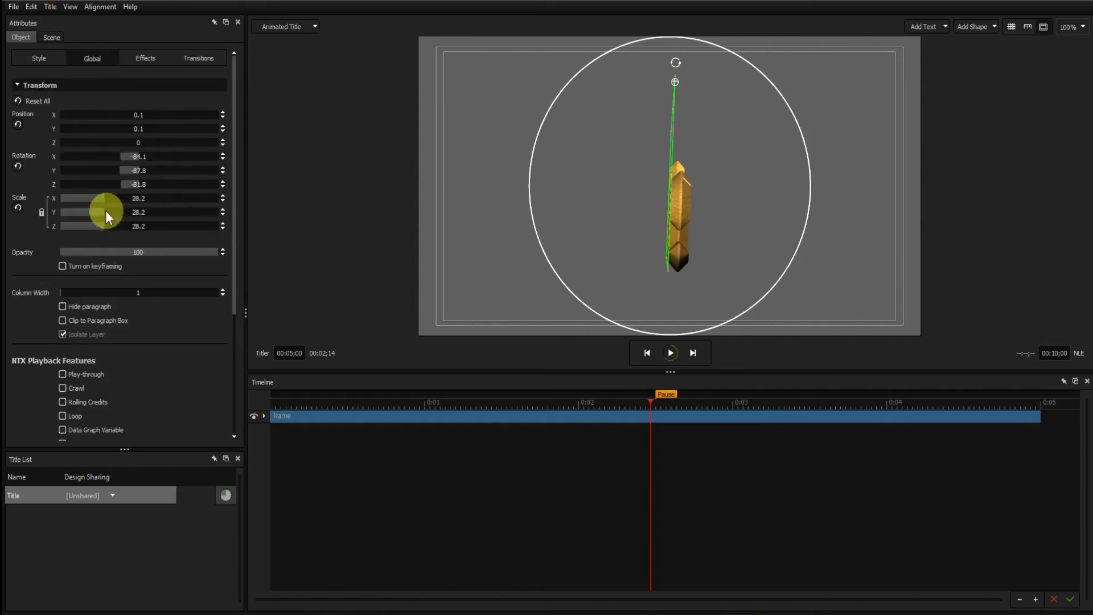
left_click_drag(100, 210, 147, 211)
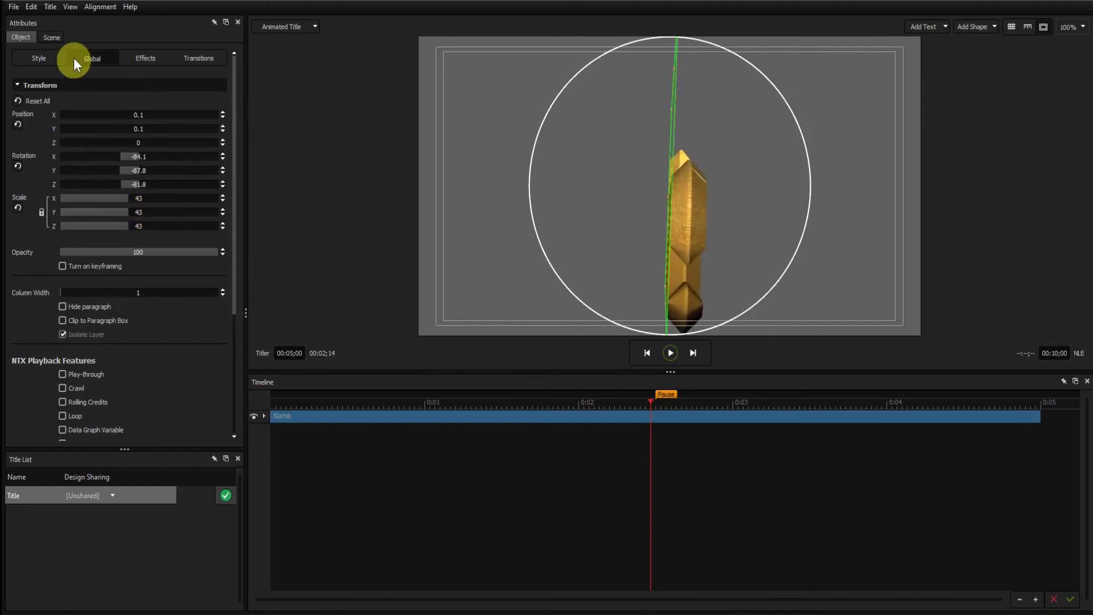
left_click(47, 60)
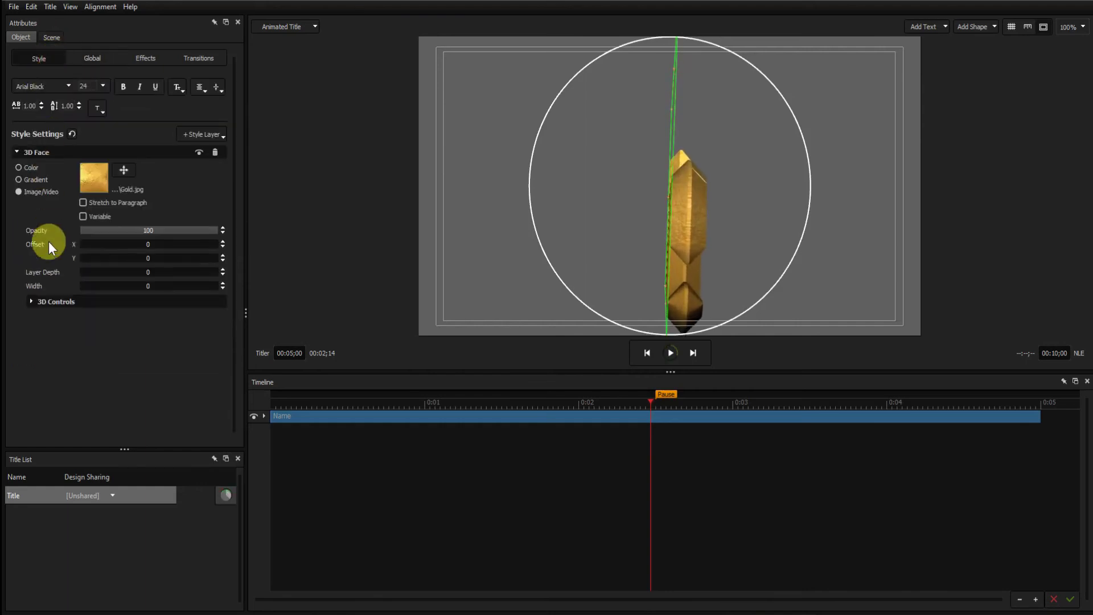
left_click(32, 306)
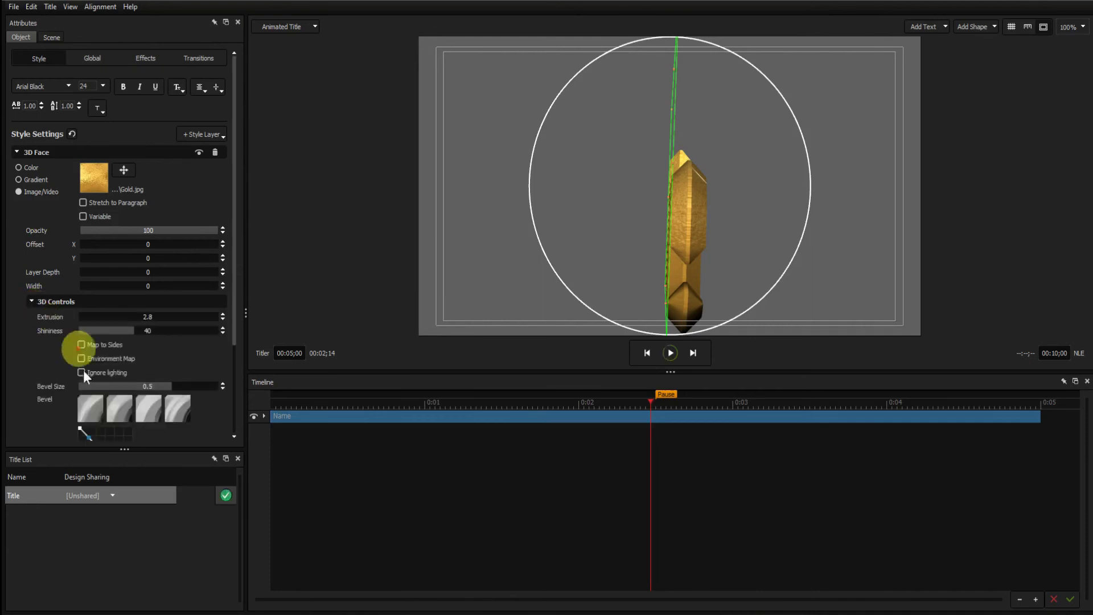
left_click(223, 319)
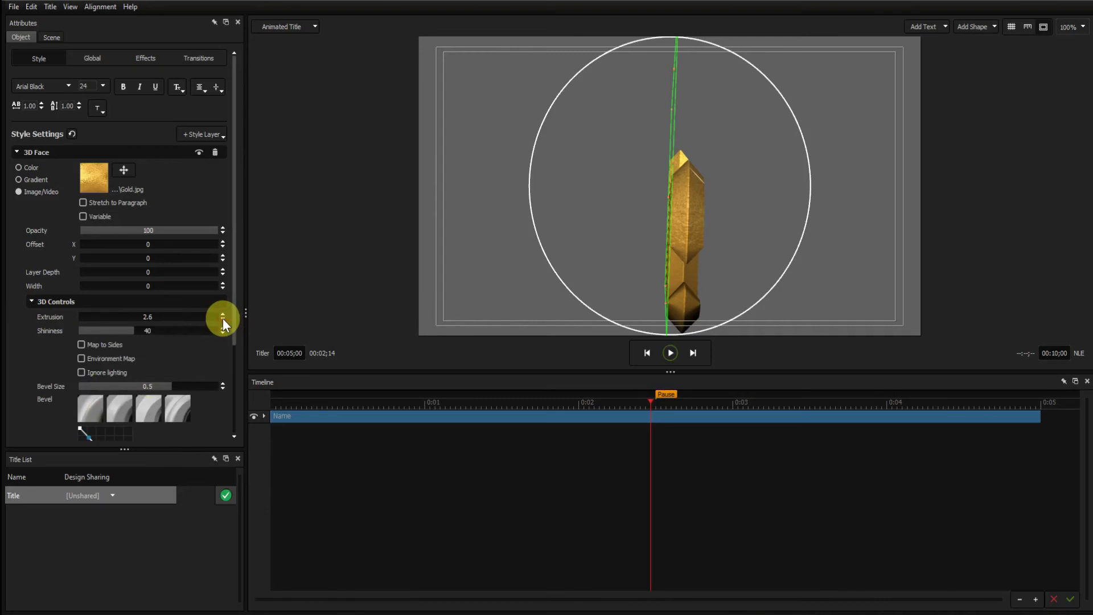
left_click(224, 320)
left_click(223, 320)
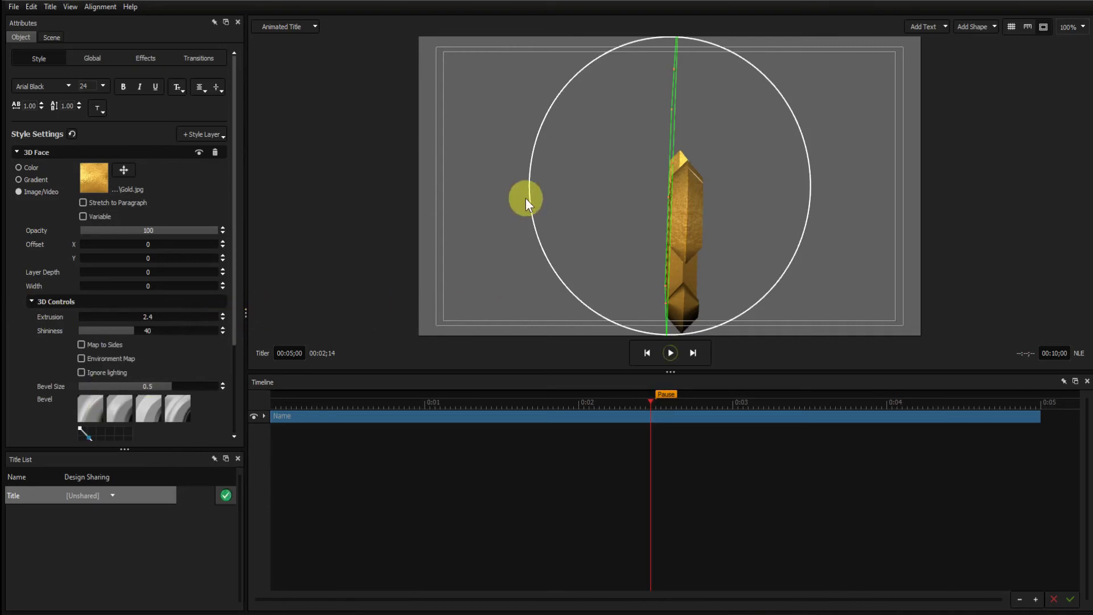
left_click(101, 61)
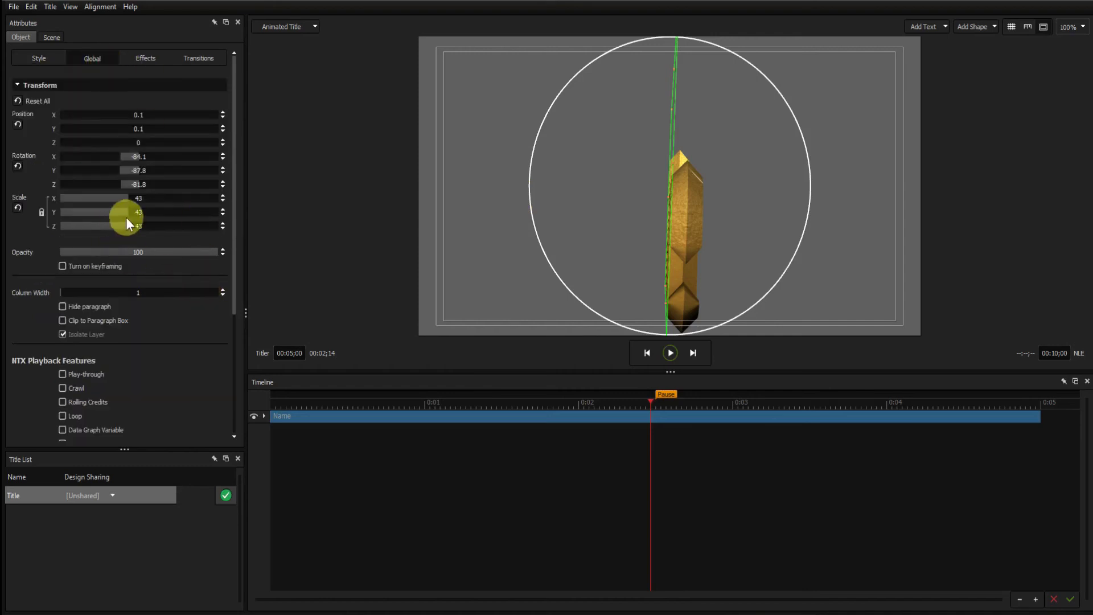
- Set the scale to 27.1 and reset rotation to 0 so the text faces front
left_click_drag(126, 217, 76, 224)
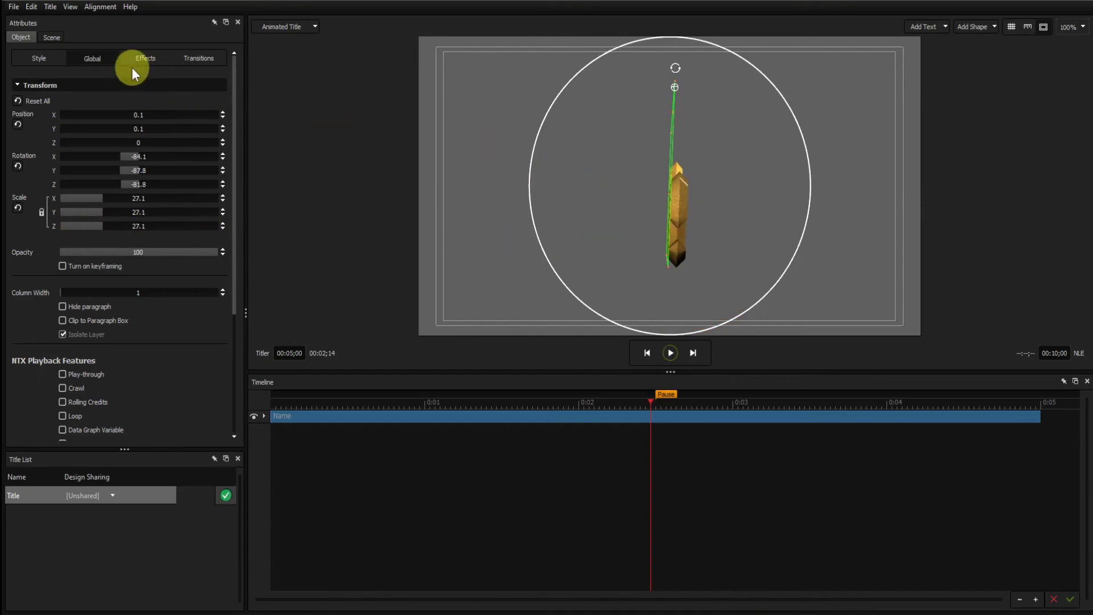
left_click(18, 166)
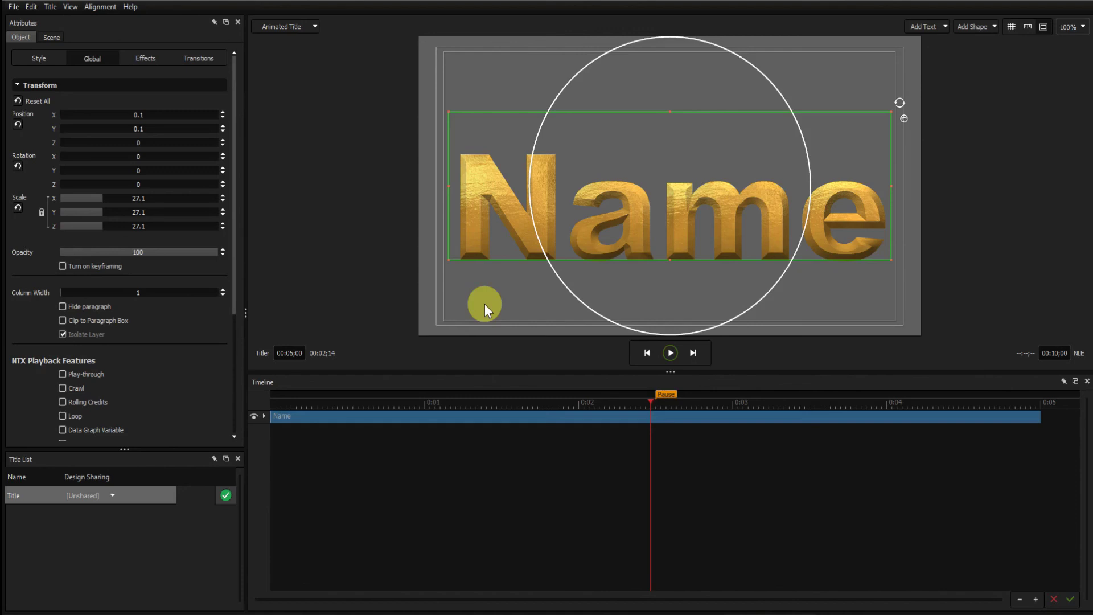
- Enable Environment Map in the Style tab's 3D Controls for reflective gold letters
left_click(39, 60)
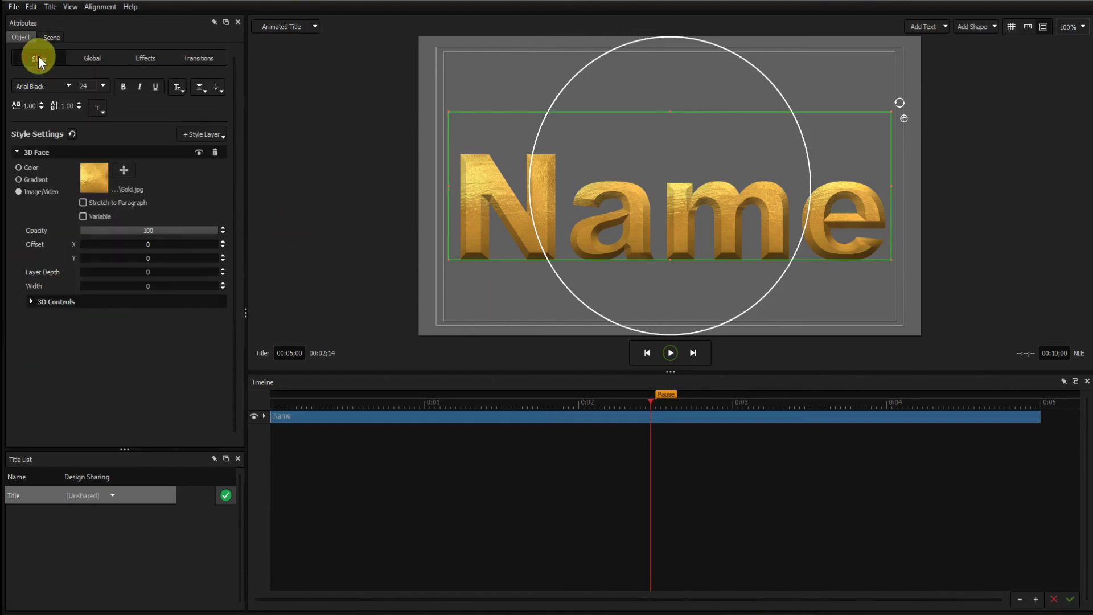
left_click(32, 302)
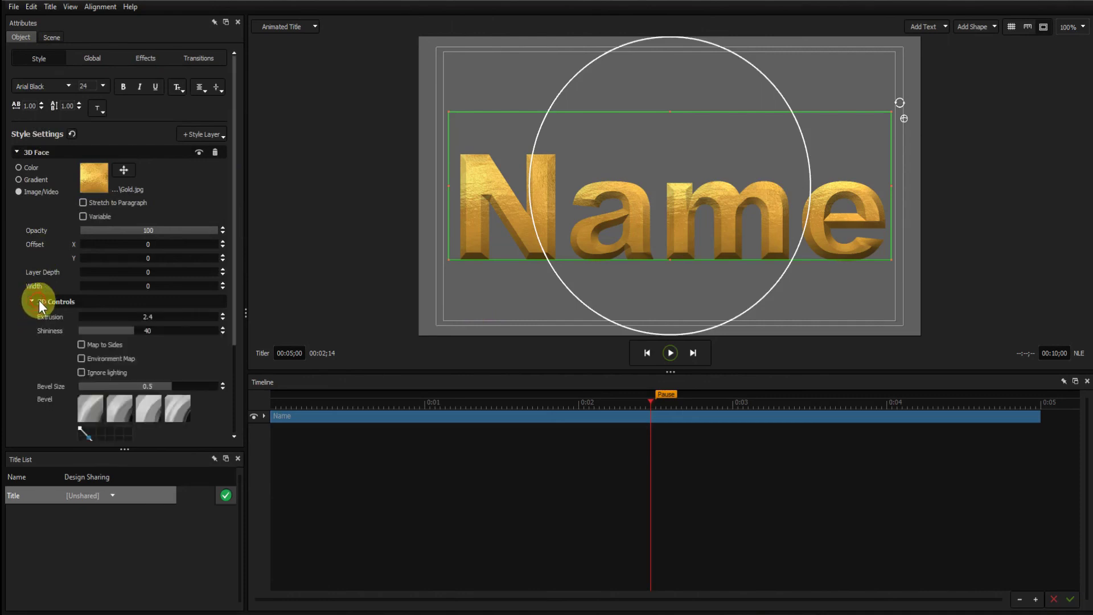
left_click(81, 358)
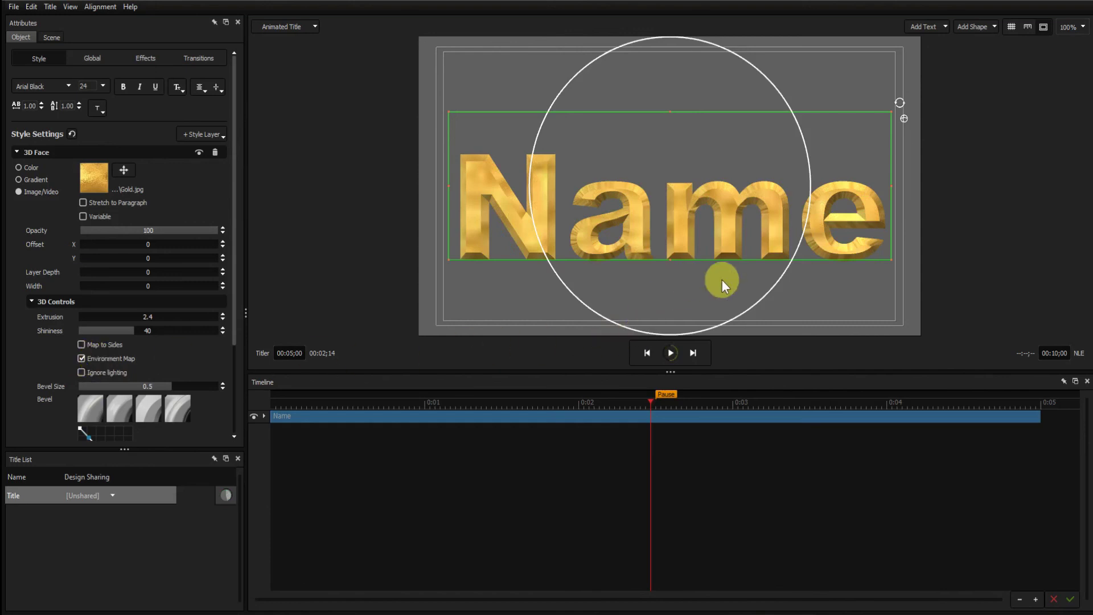
- Rotate the reflective gold Name text a few degrees in 3D for a subtle tilt
mouse_move(722, 279)
left_mouse_down()
mouse_move(656, 285)
mouse_move(715, 285)
mouse_move(712, 319)
mouse_move(711, 275)
mouse_move(684, 292)
mouse_move(780, 271)
mouse_move(773, 295)
mouse_move(758, 300)
mouse_move(625, 266)
mouse_move(724, 270)
left_mouse_up()
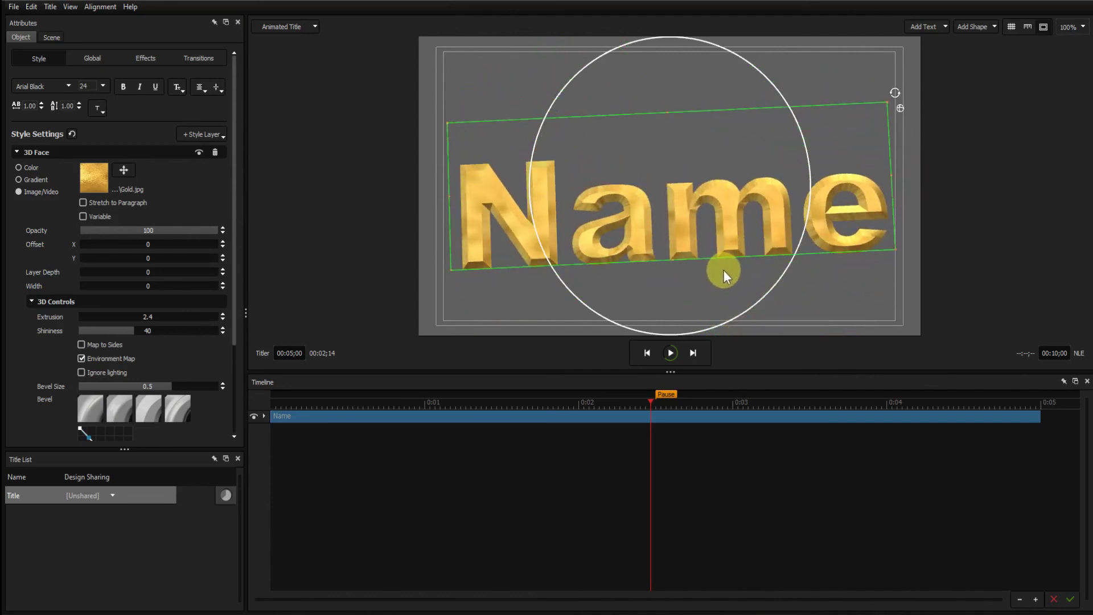